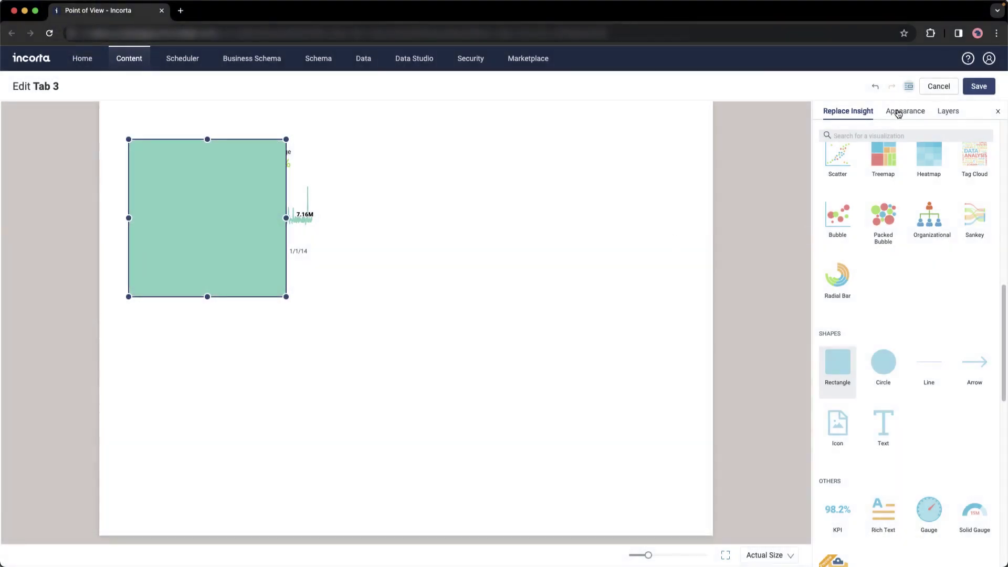
Step: Give the rectangle a custom grey #D9D9D9 fill
{"action": "left_click", "coordinate": [906, 110]}
{"action": "left_click", "coordinate": [890, 339]}
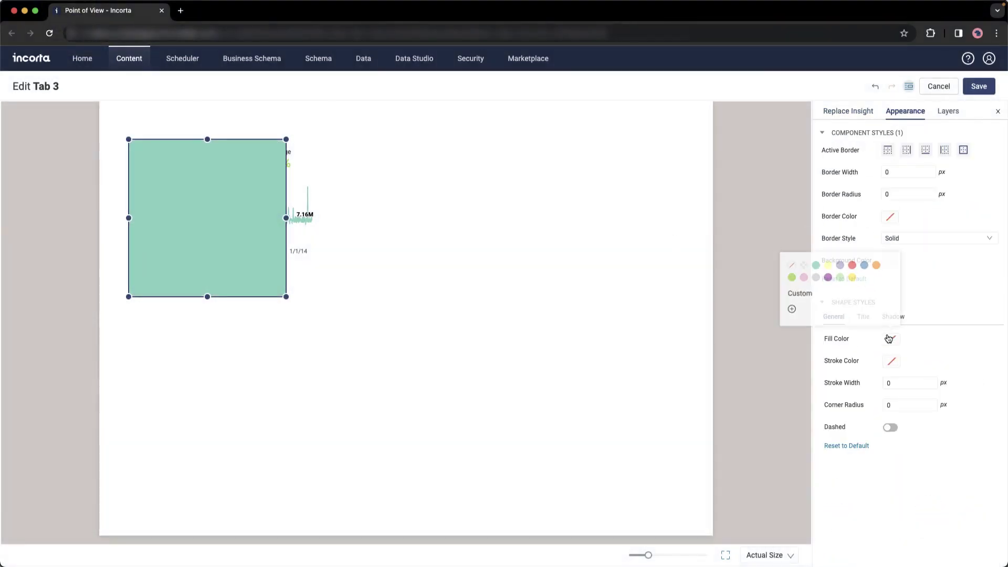
{"action": "left_click", "coordinate": [812, 274]}
{"action": "left_click", "coordinate": [787, 308]}
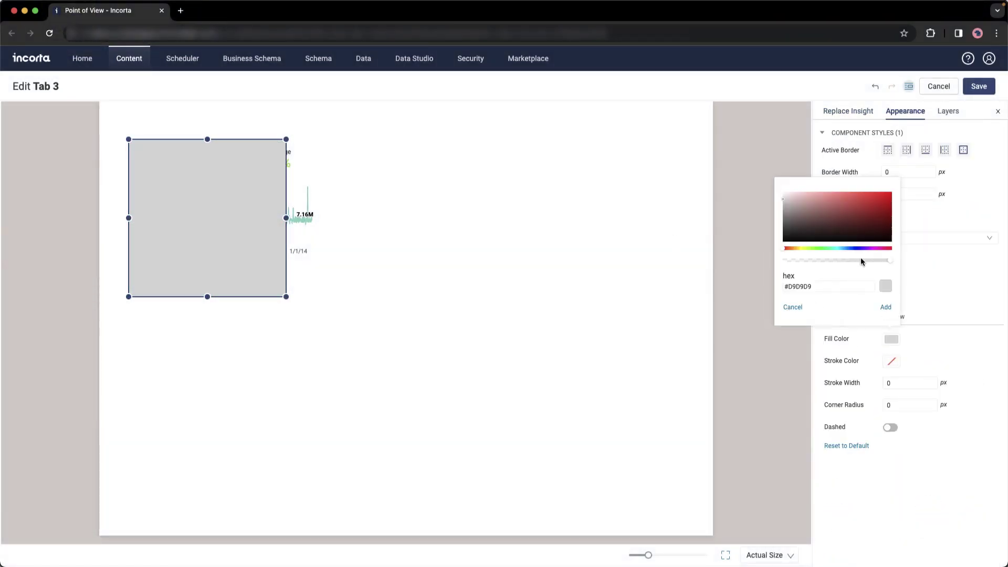
{"action": "left_click", "coordinate": [887, 308]}
Step: Add a bold, top-aligned 28pt 'Revenue' title with 5px top padding
{"action": "left_click", "coordinate": [864, 317]}
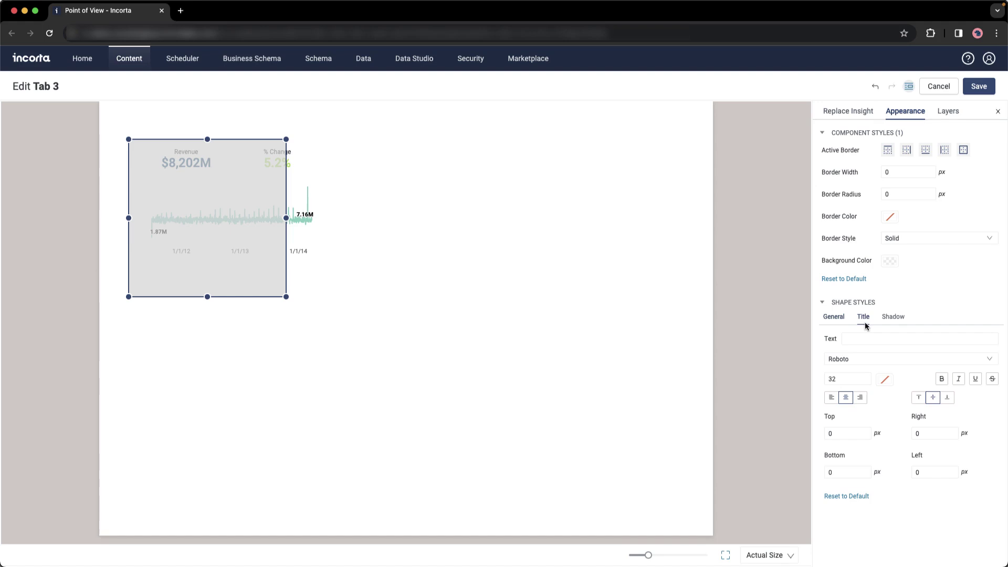
{"action": "left_click", "coordinate": [865, 338]}
{"action": "type", "text": "Revenue"}
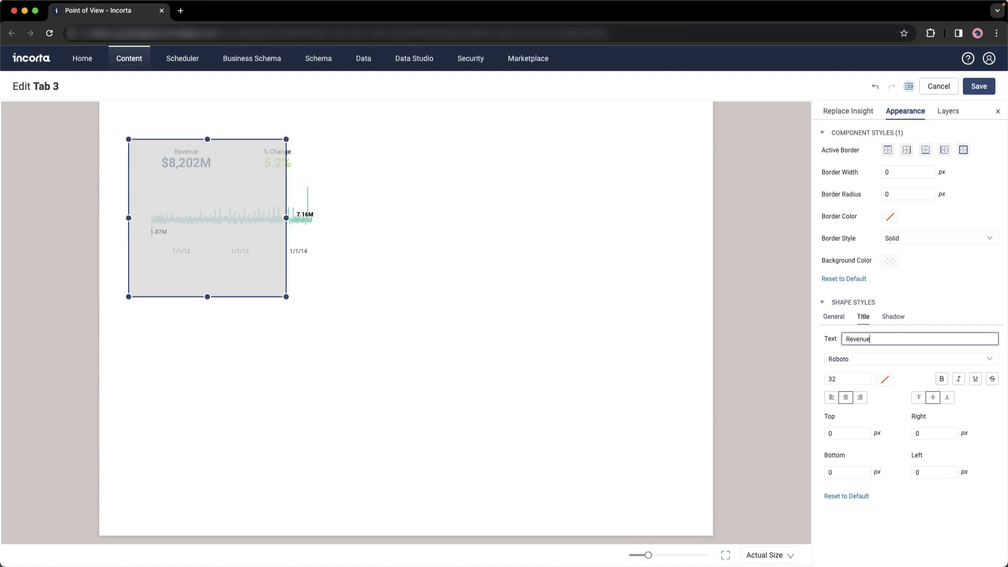
{"action": "double_click", "coordinate": [832, 379]}
{"action": "type", "text": "28"}
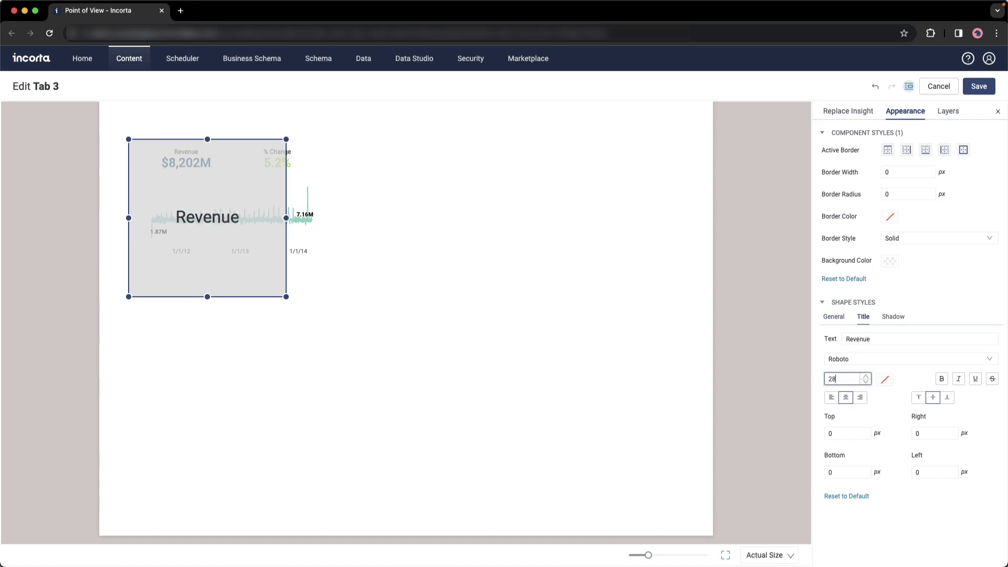
{"action": "left_click", "coordinate": [941, 379]}
{"action": "left_click", "coordinate": [919, 398]}
{"action": "left_click", "coordinate": [849, 432]}
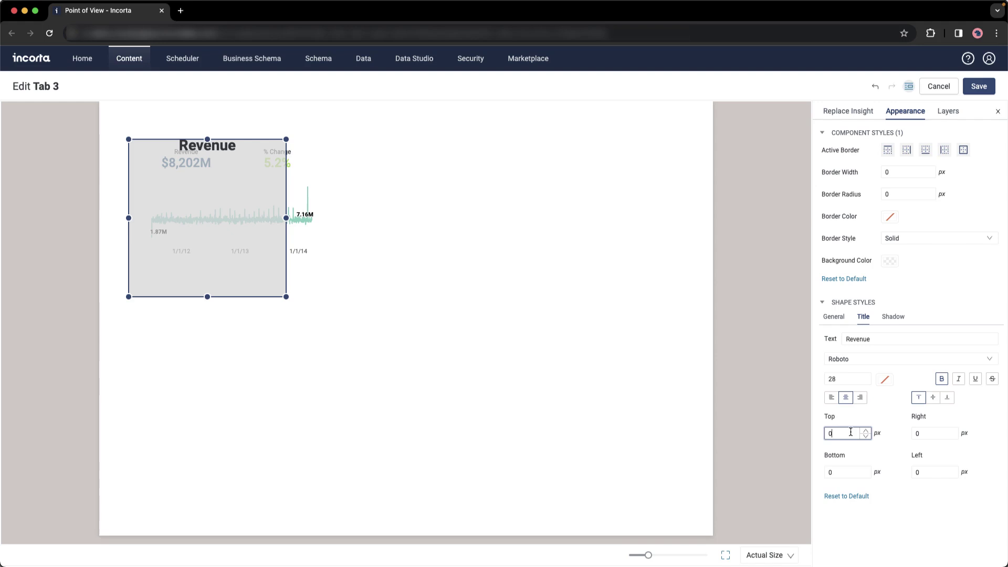
{"action": "type", "text": "5"}
{"action": "key", "text": "Return"}
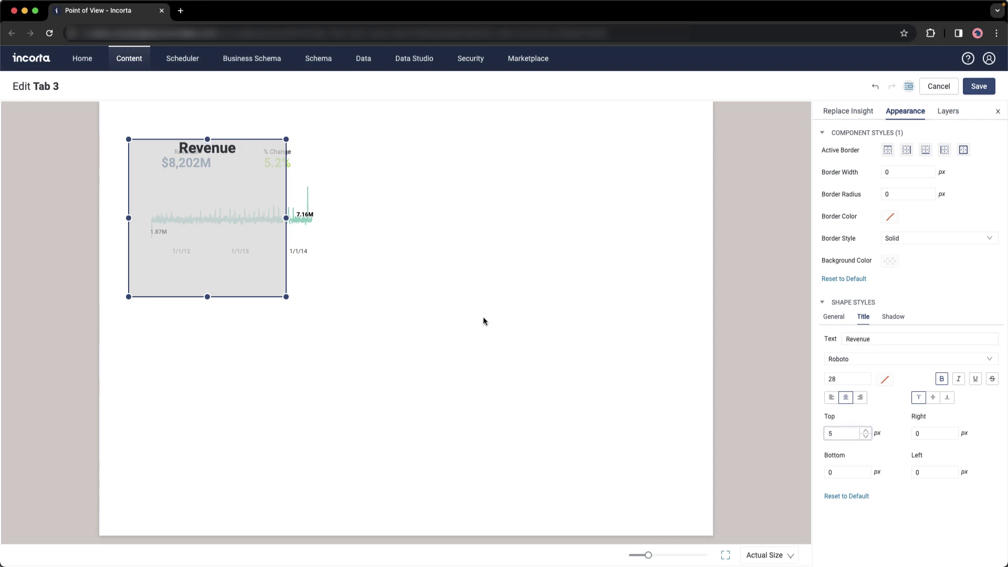
Step: Resize the rectangle so it frames the KPI and line chart
{"action": "left_click", "coordinate": [484, 316]}
{"action": "left_click", "coordinate": [284, 146]}
{"action": "left_click_drag", "start_coordinate": [287, 140], "coordinate": [323, 121]}
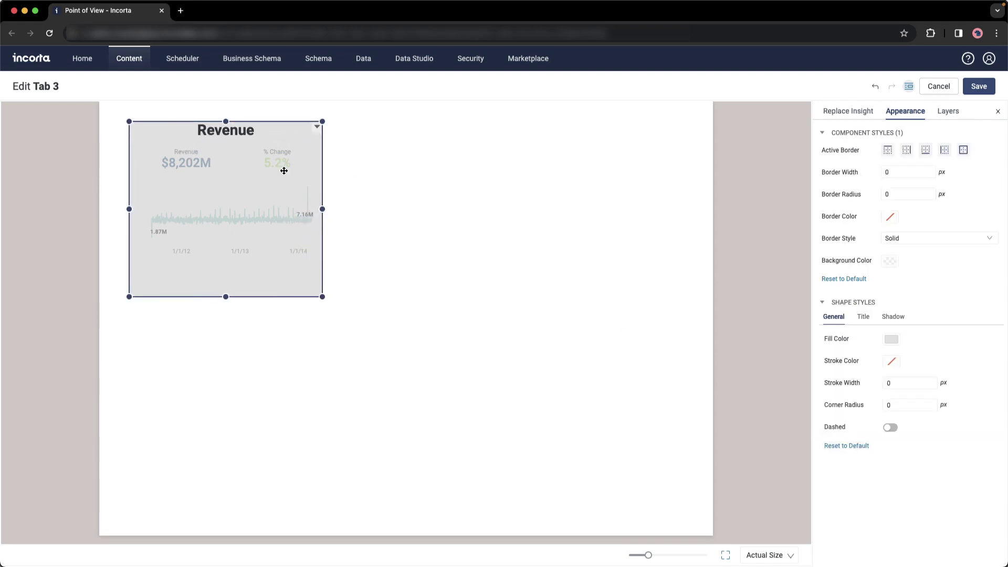
{"action": "left_click_drag", "start_coordinate": [224, 296], "coordinate": [224, 259]}
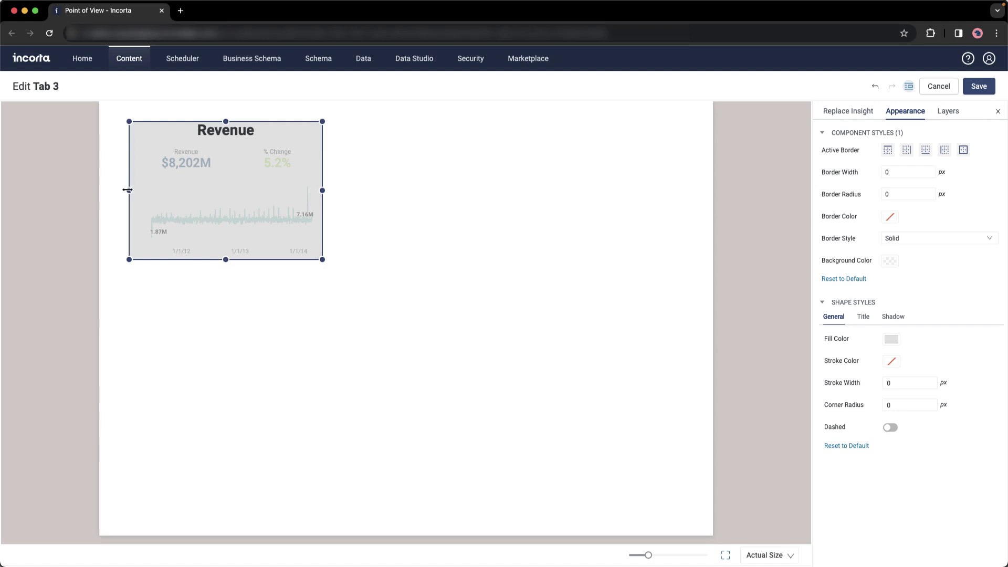
{"action": "left_click_drag", "start_coordinate": [128, 190], "coordinate": [137, 193]}
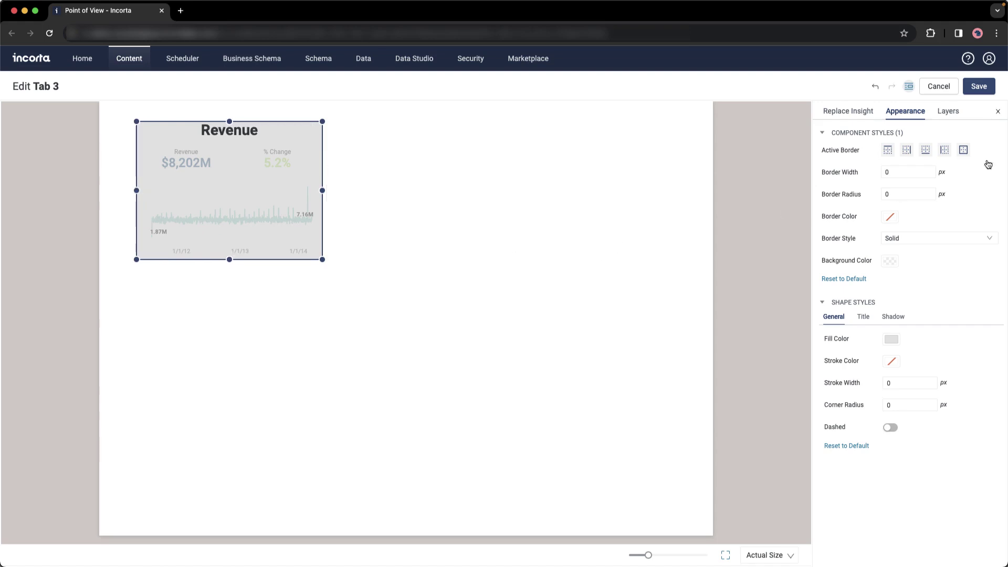
{"action": "left_click", "coordinate": [947, 110]}
Step: Send the rectangle to the bottom layer, then group it with the KPI and line chart
{"action": "left_click_drag", "start_coordinate": [851, 149], "coordinate": [849, 189]}
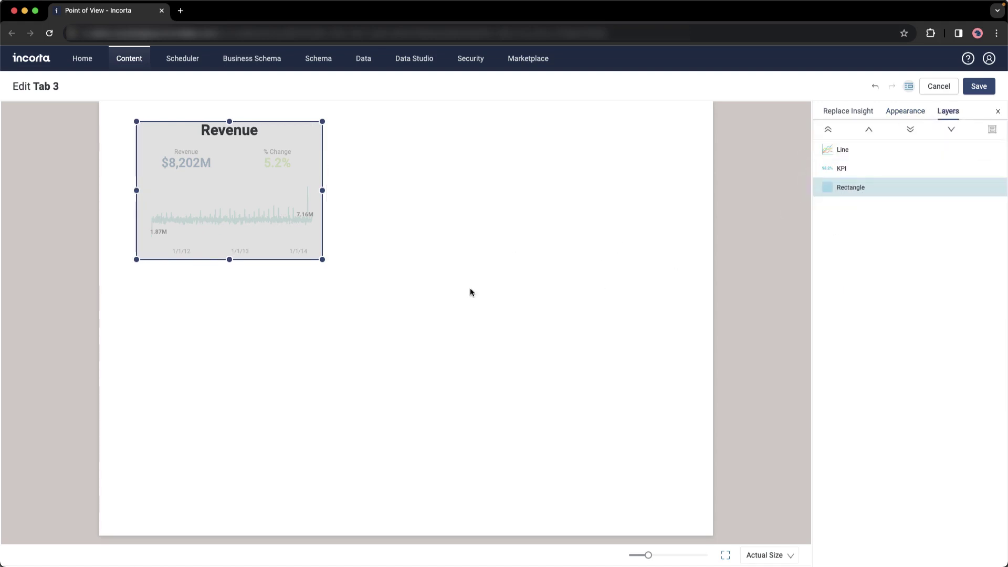
{"action": "left_click", "coordinate": [348, 315]}
{"action": "left_click_drag", "start_coordinate": [348, 315], "coordinate": [116, 106]}
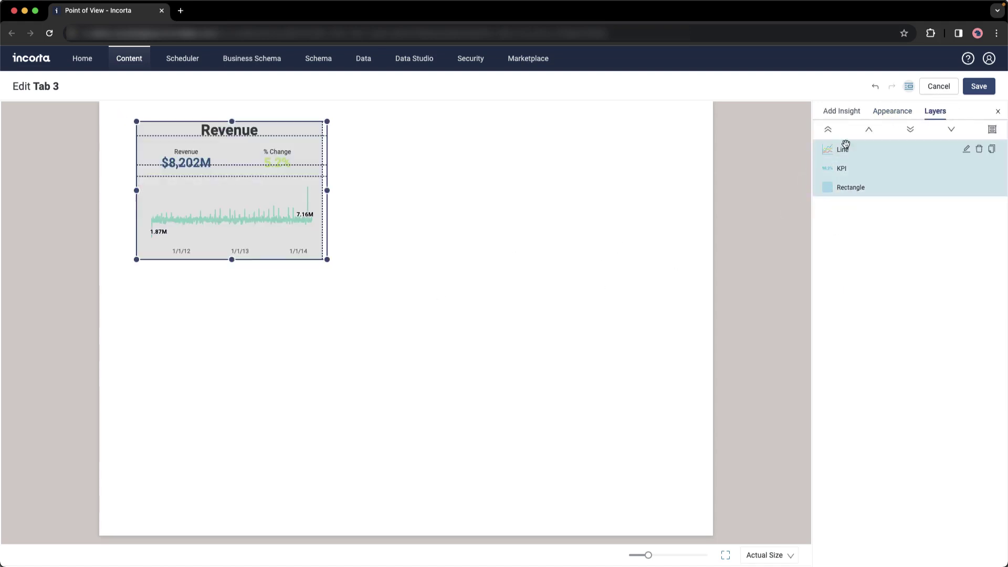
{"action": "left_click", "coordinate": [993, 130]}
Step: Name the group 'Rev Group' and move it slightly left and down
{"action": "double_click", "coordinate": [852, 149]}
{"action": "type", "text": "Rev Group"}
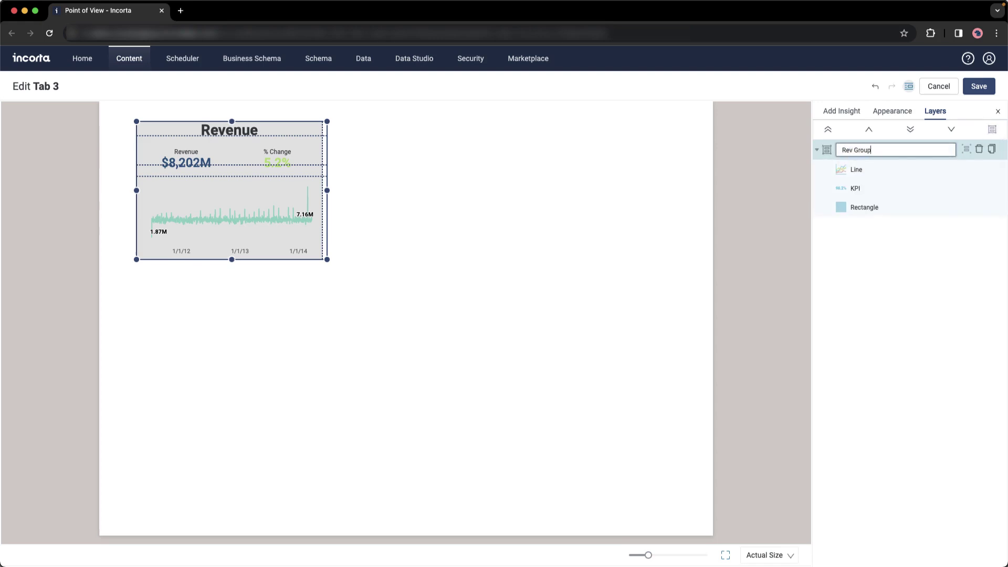
{"action": "key", "text": "Return"}
{"action": "left_click", "coordinate": [260, 229]}
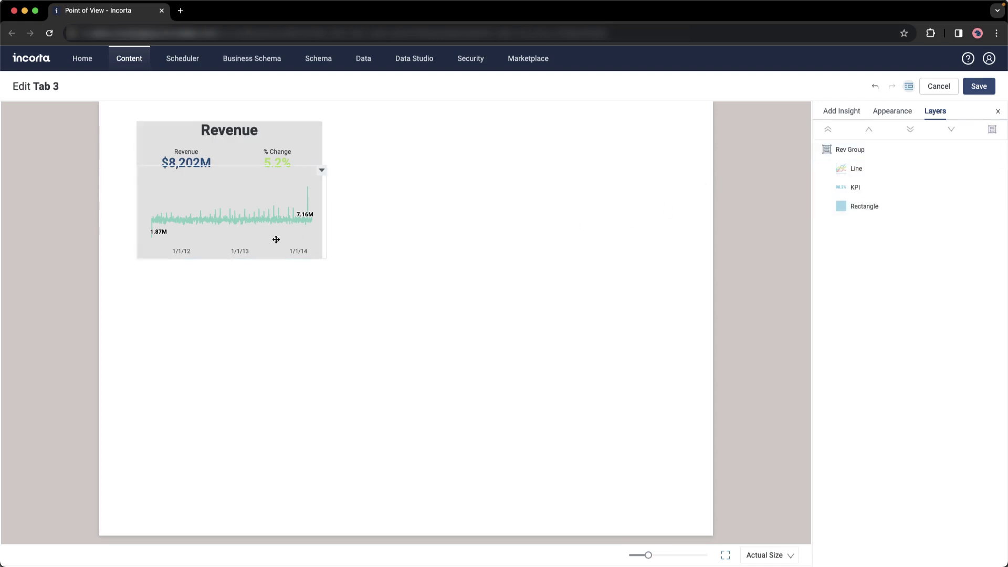
{"action": "left_click_drag", "start_coordinate": [260, 229], "coordinate": [246, 253]}
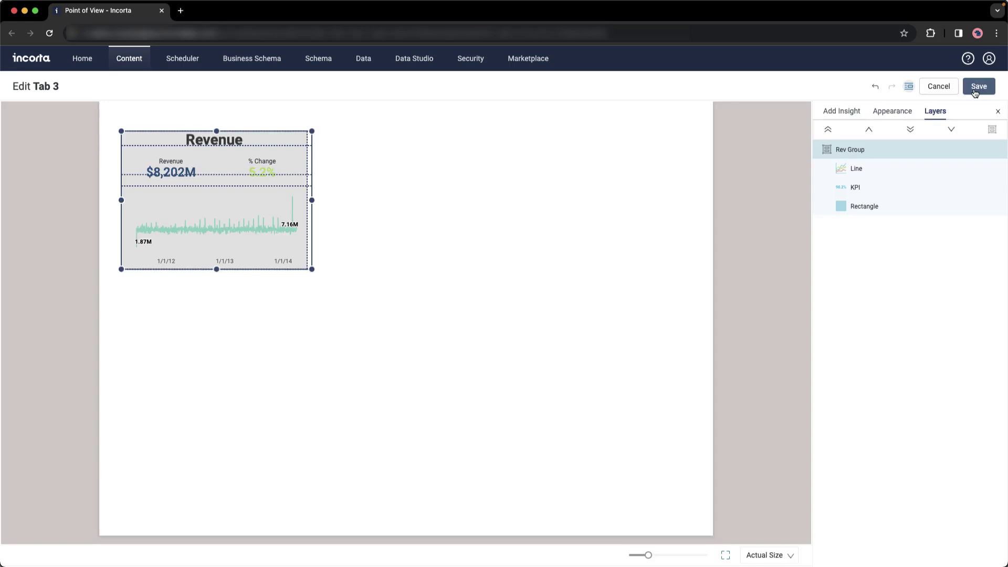